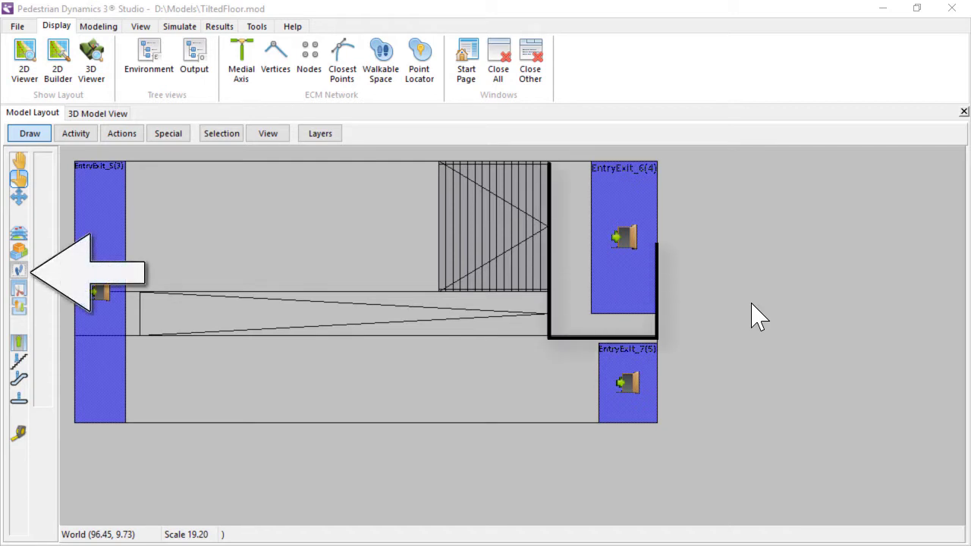
Step: Inspect WalkableArea_15's z-Loc and tilt settings, then view the model in 3D
click(574, 303)
double_click(568, 300)
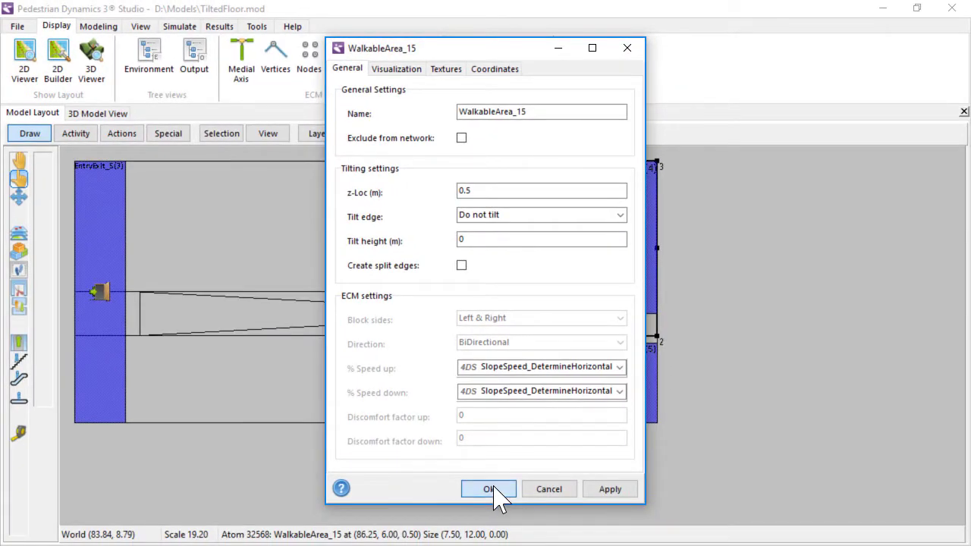
click(489, 489)
click(122, 114)
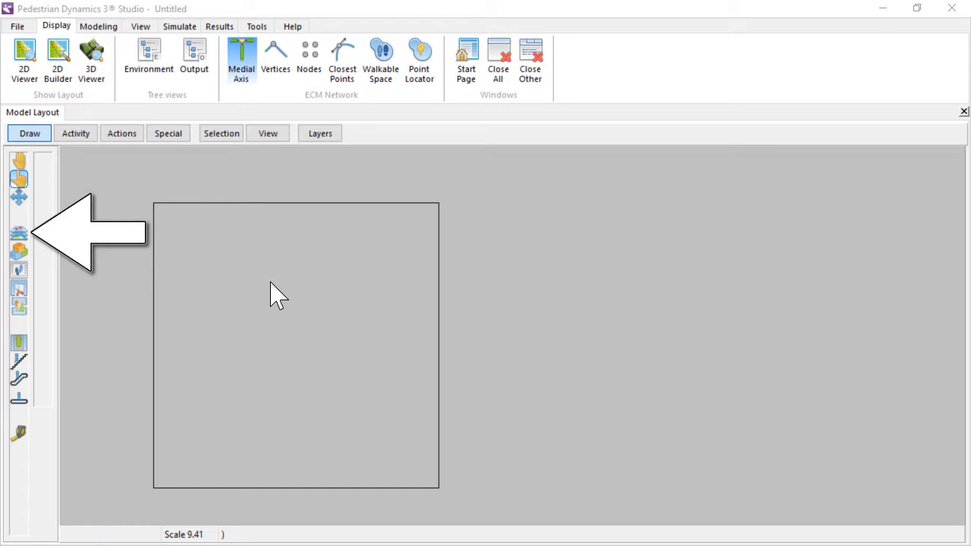
Step: Draw a wide rectangular height layer across the square and pan the 3D view of both
click(19, 235)
drag(134, 279, 494, 357)
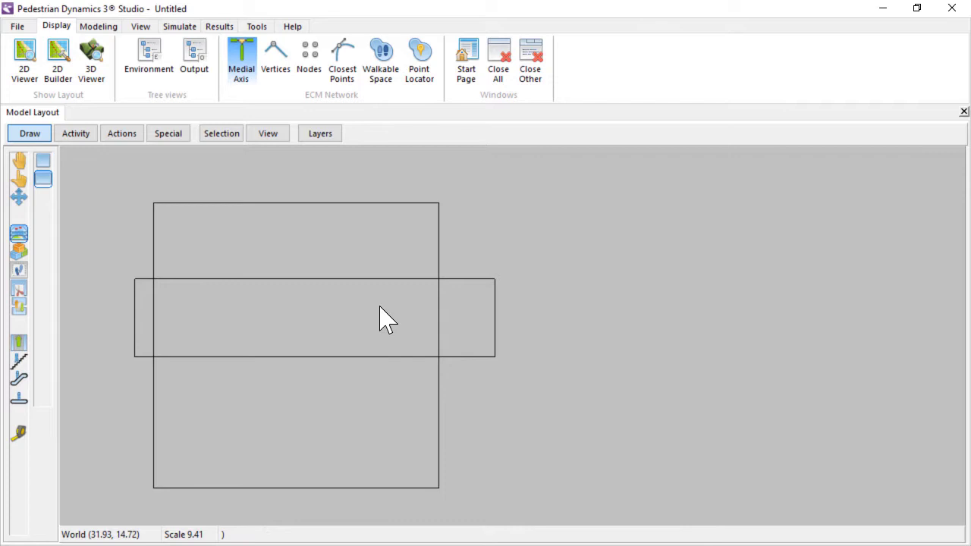
click(98, 80)
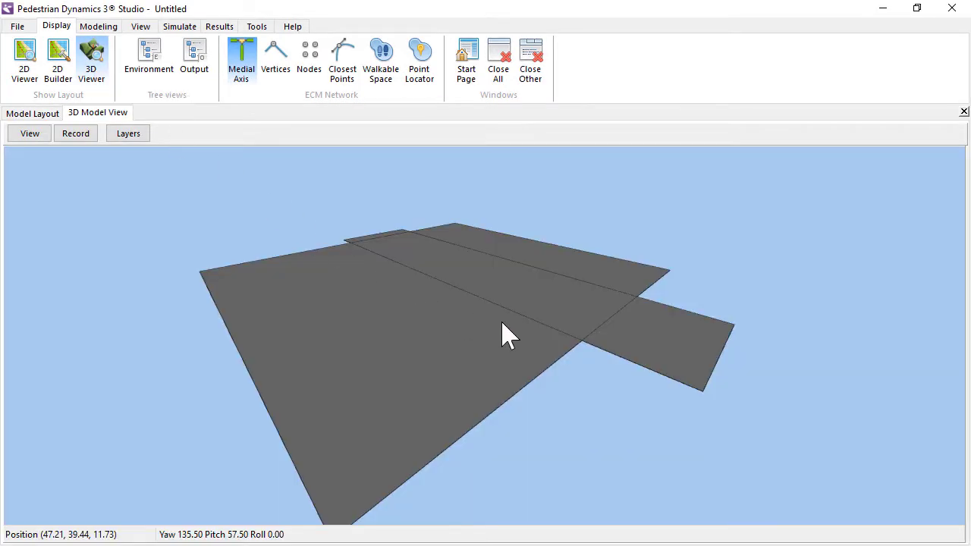
middle_drag(489, 332, 390, 324)
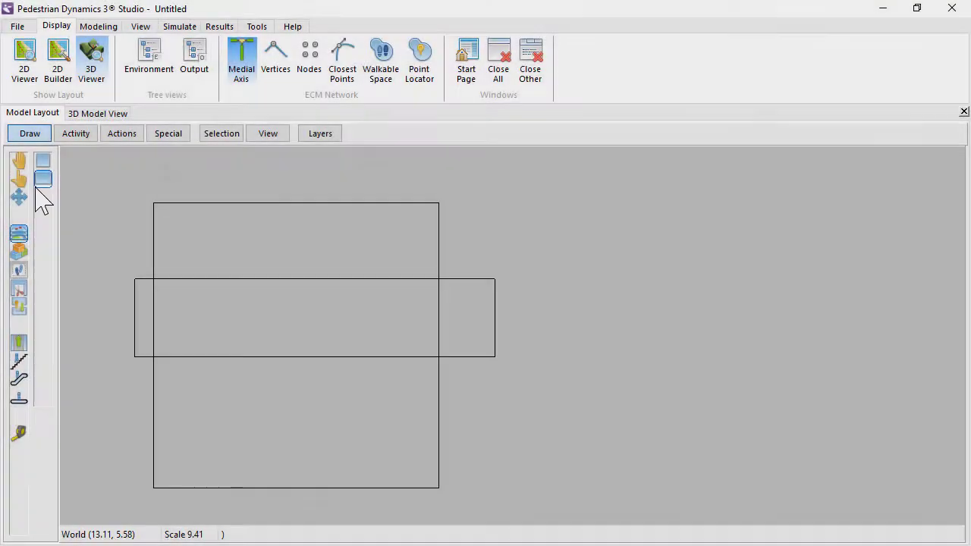
Step: Set the new height layer's z-Loc to 6 m in its properties
click(20, 182)
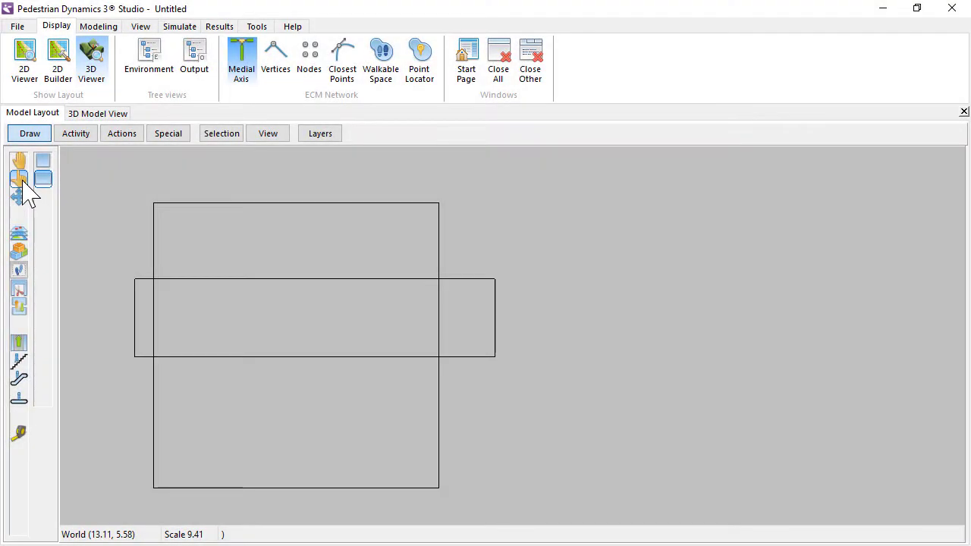
double_click(479, 295)
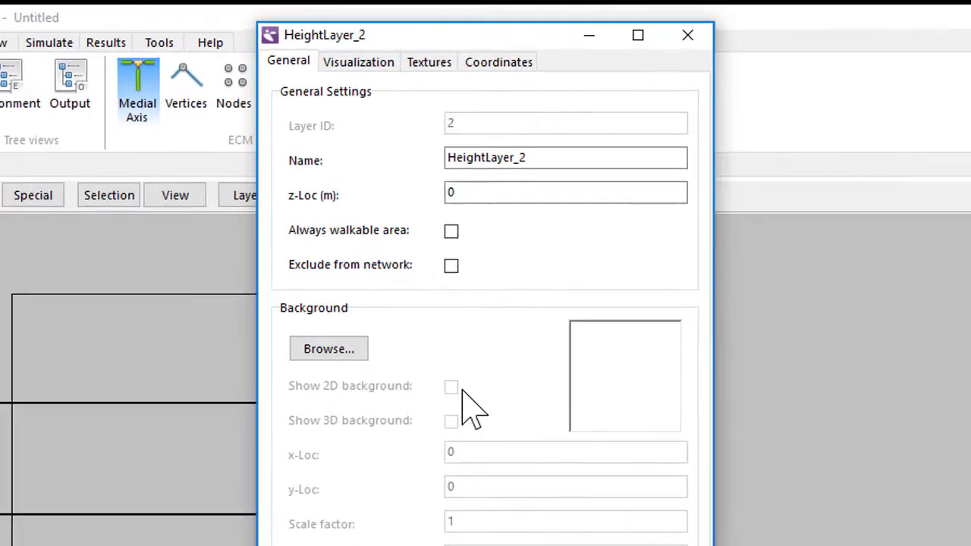
double_click(446, 191)
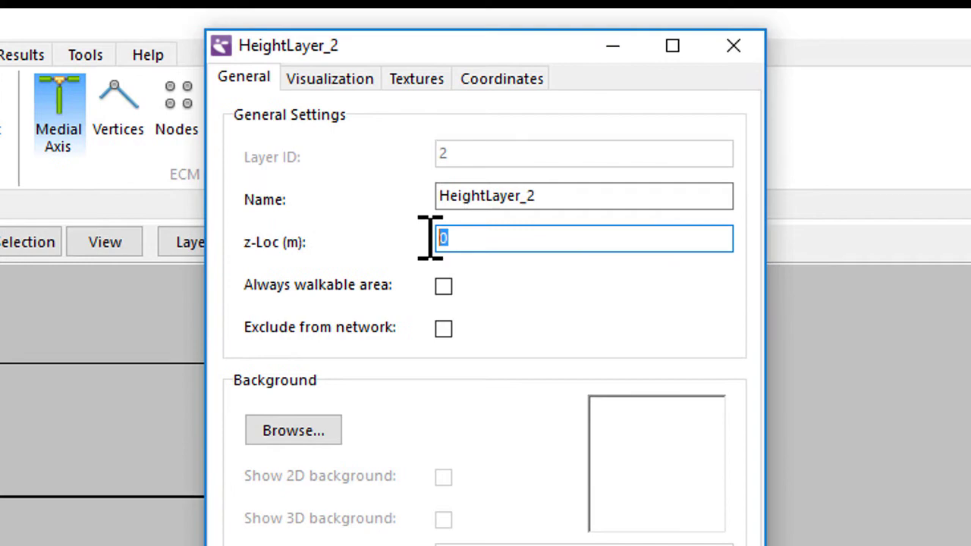
text(6)
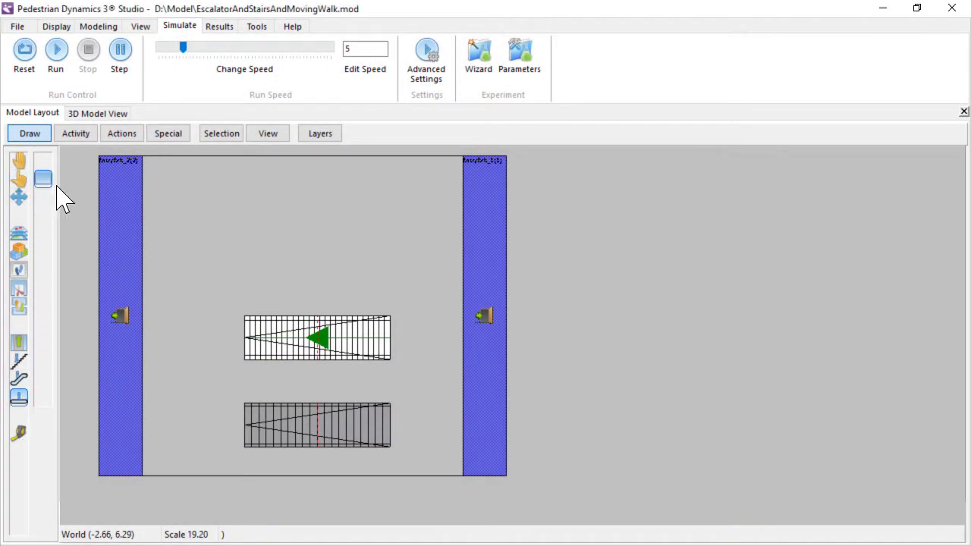
Step: Draw a moving walkway and a Transfer_1 connection area beside it
click(248, 252)
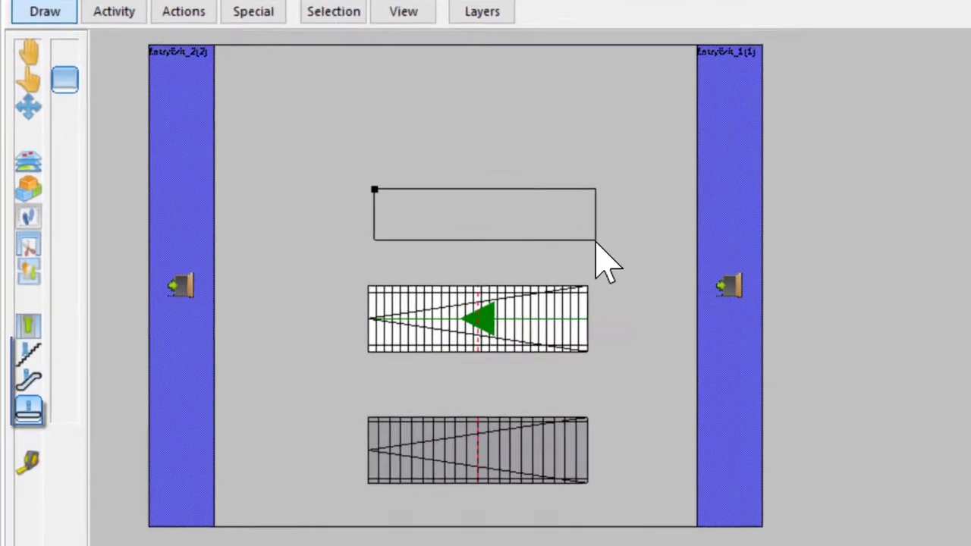
click(595, 240)
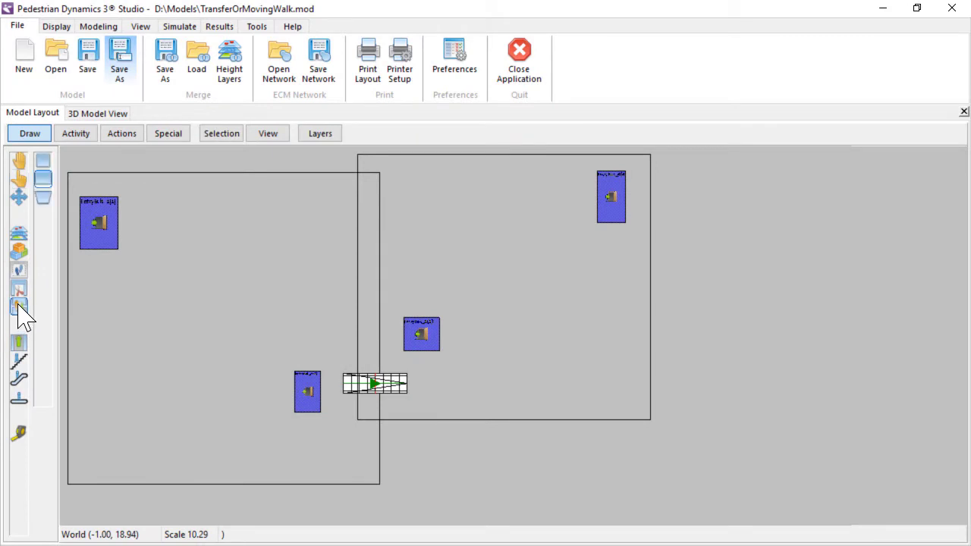
click(19, 307)
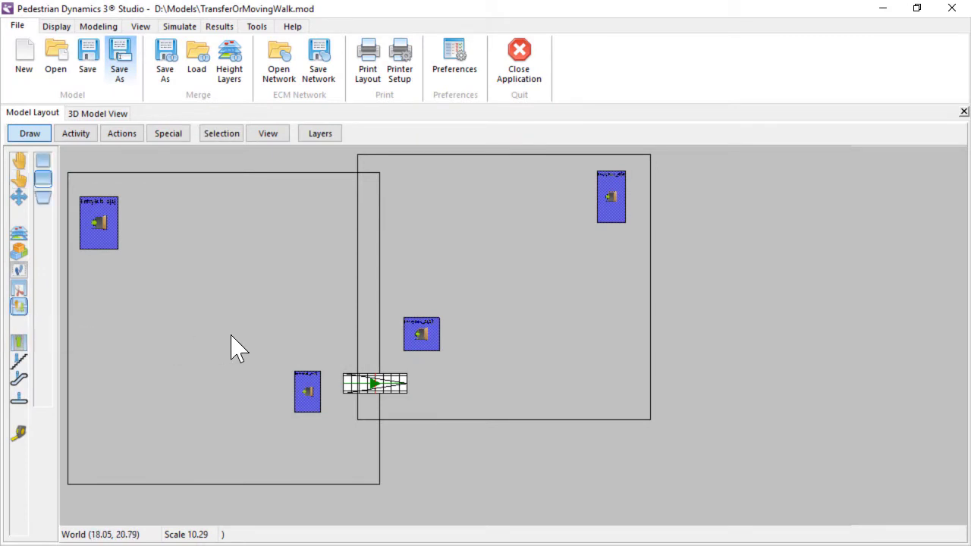
click(340, 332)
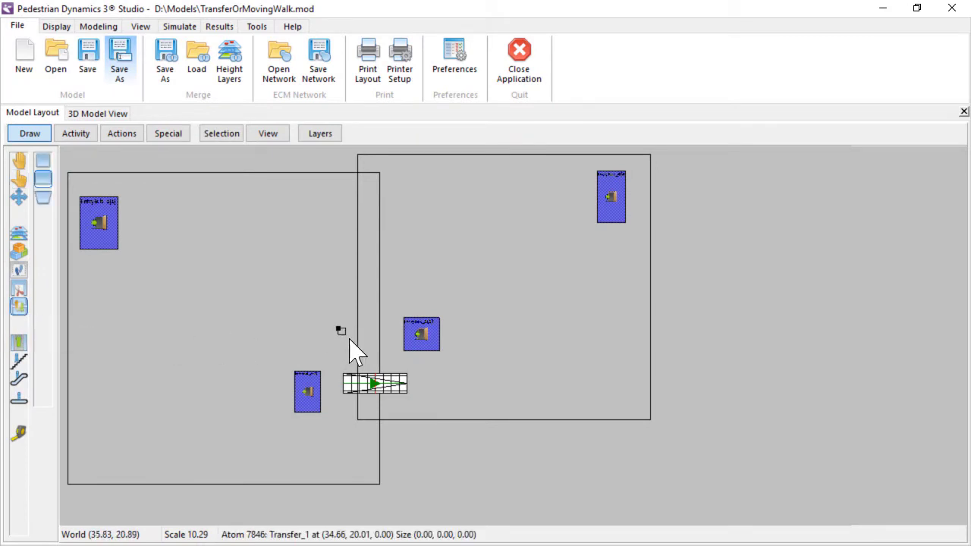
click(394, 361)
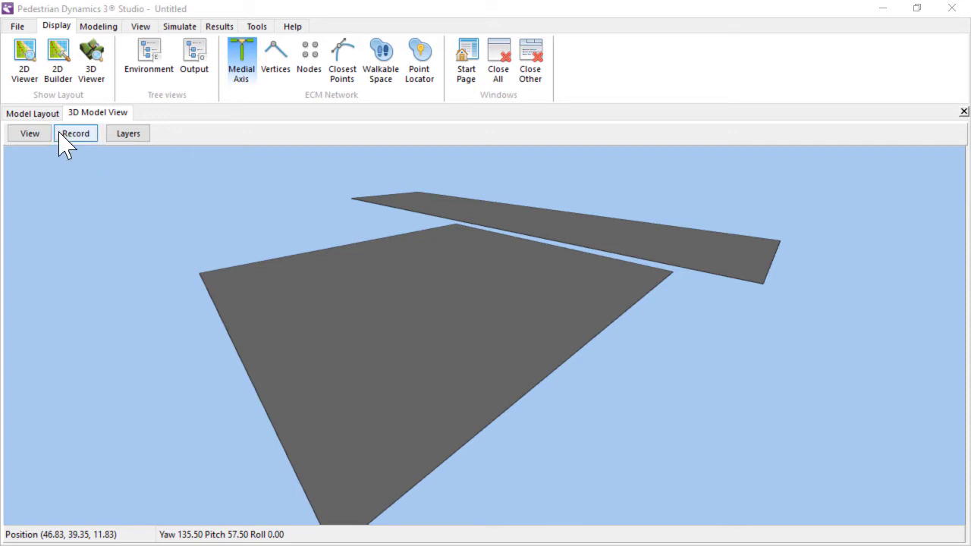
Step: Draw a rectangular obstacle near the wide layer's lower right on HeightLayer_1 and check it in 3D
click(32, 114)
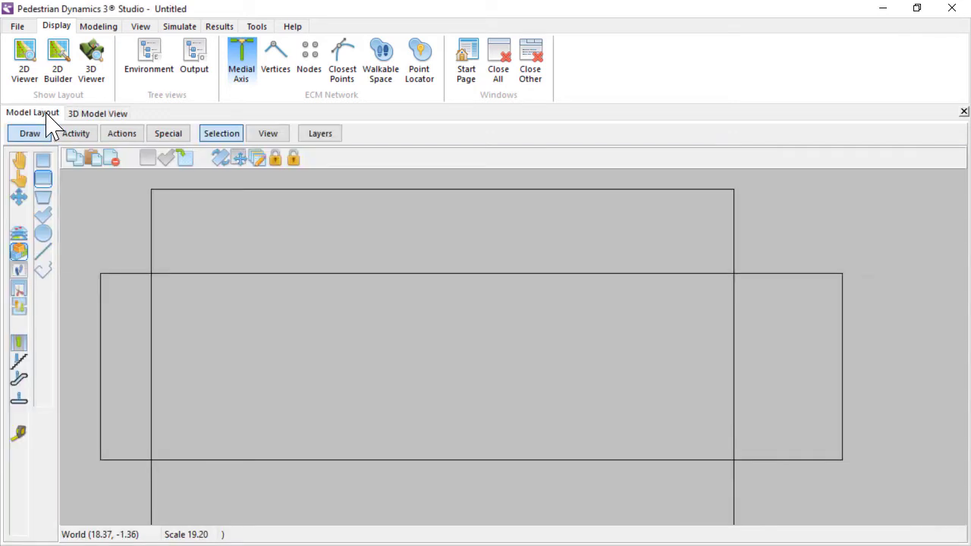
click(320, 136)
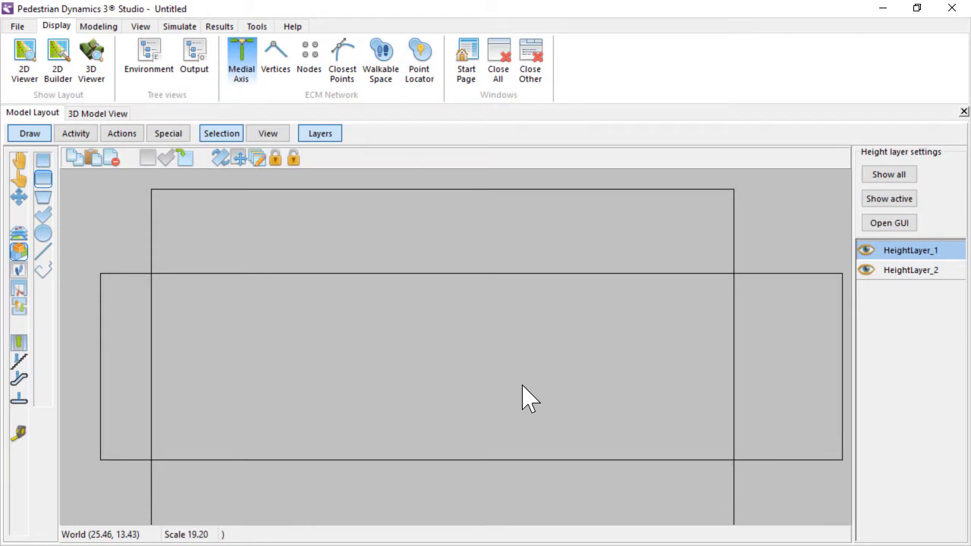
mouse_move(522, 386)
mouse_down()
mouse_move(542, 402)
mouse_move(643, 431)
mouse_up()
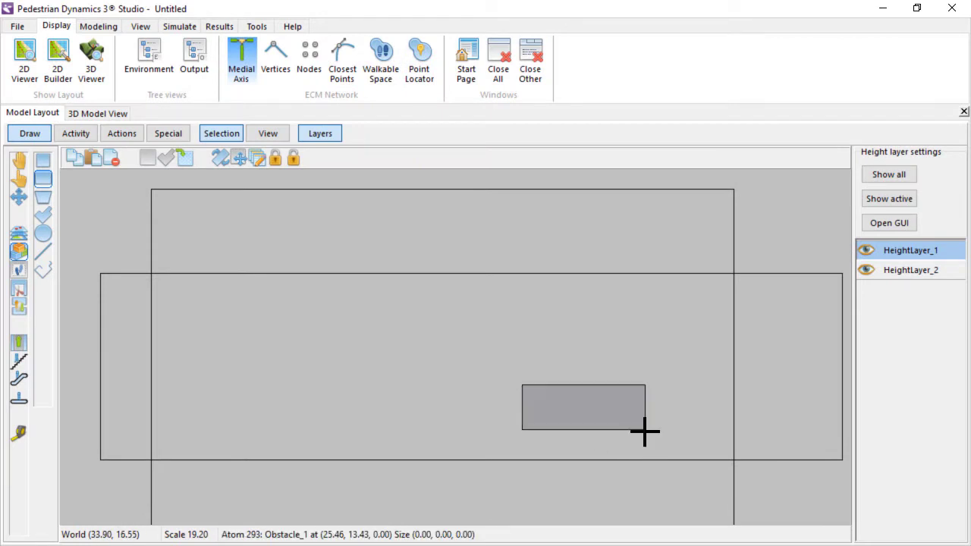
click(97, 114)
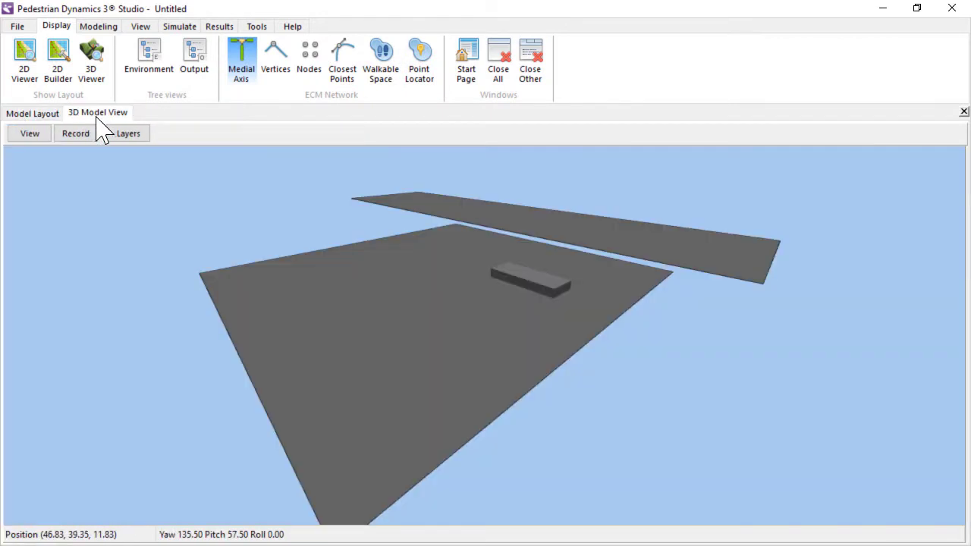
Step: Select the obstacle and move it into the active HeightLayer_2
click(34, 114)
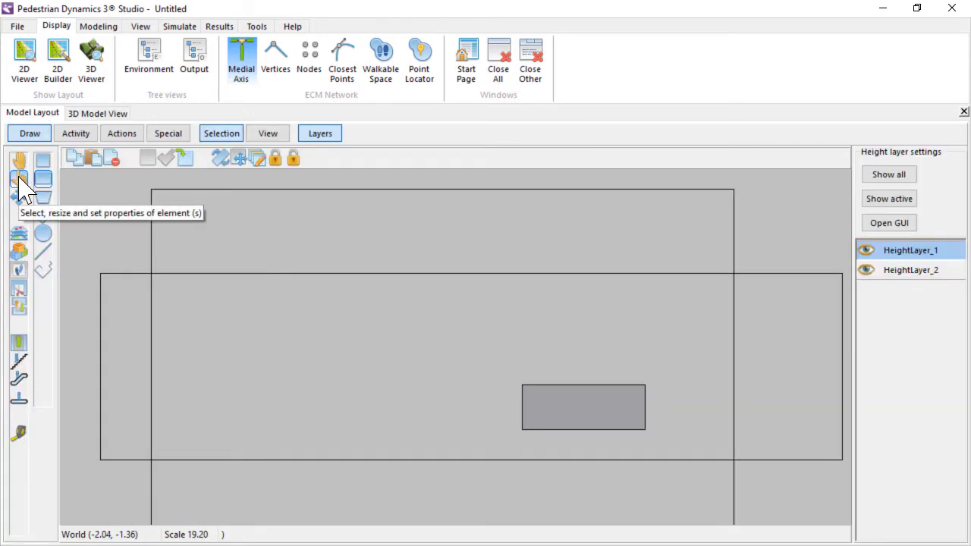
click(19, 180)
click(589, 407)
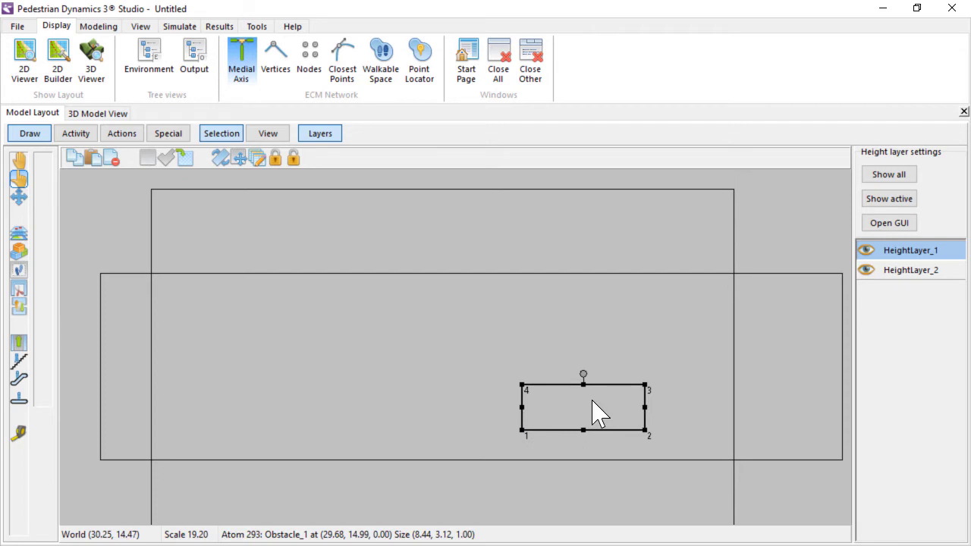
click(892, 272)
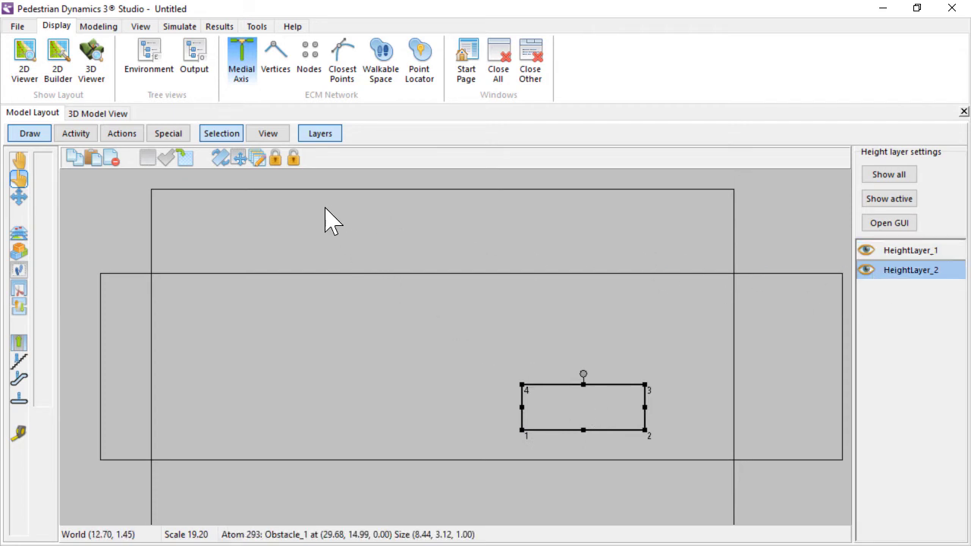
click(185, 160)
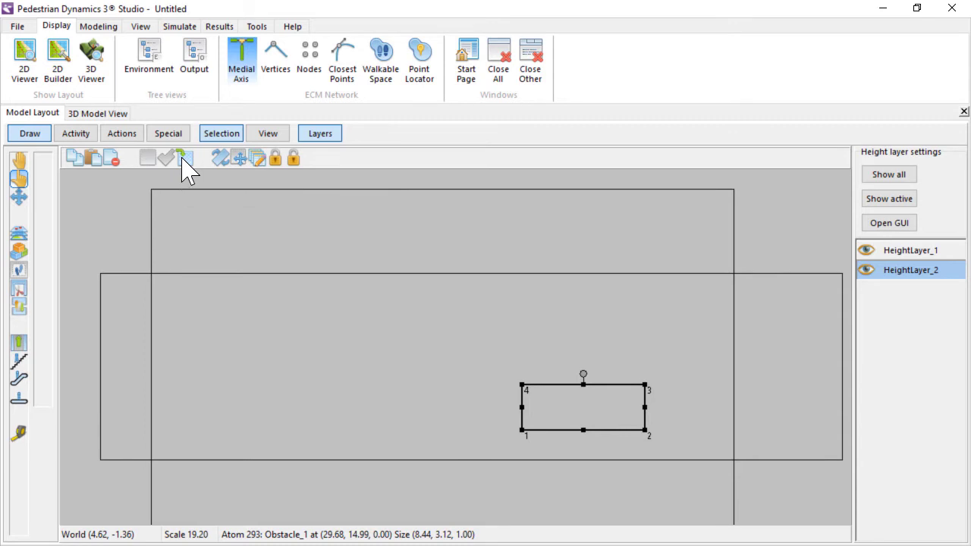
Step: Confirm the raised obstacle in 3D, then make HeightLayer_1 the active layer again
click(113, 113)
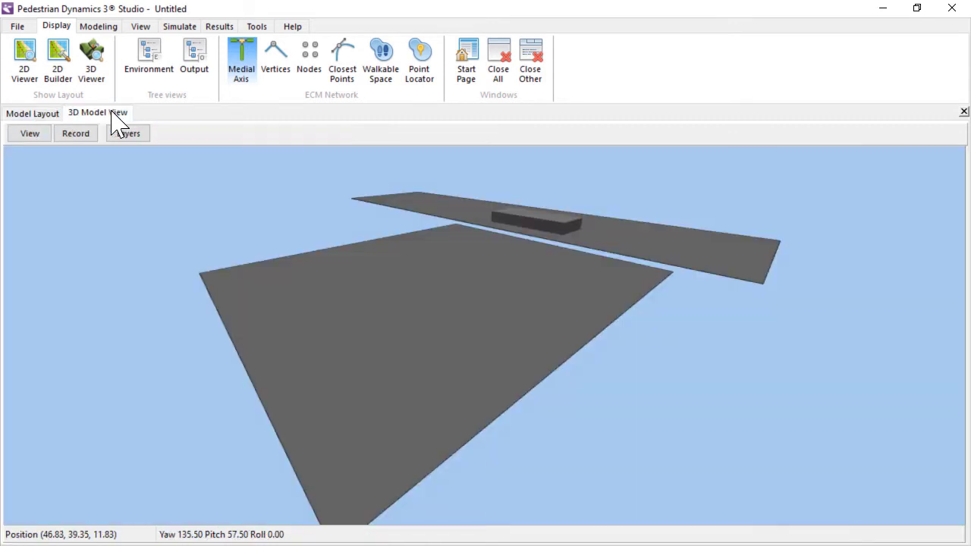
click(56, 114)
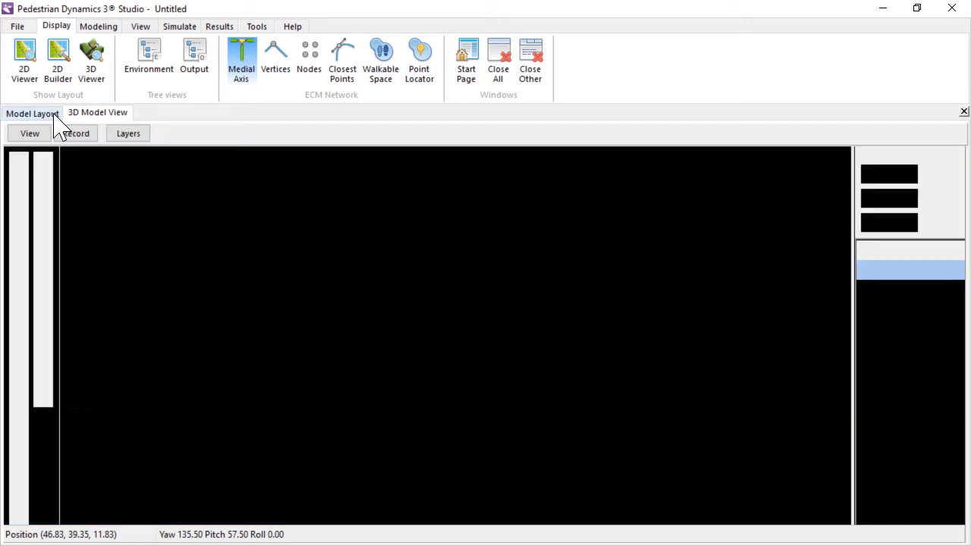
click(881, 254)
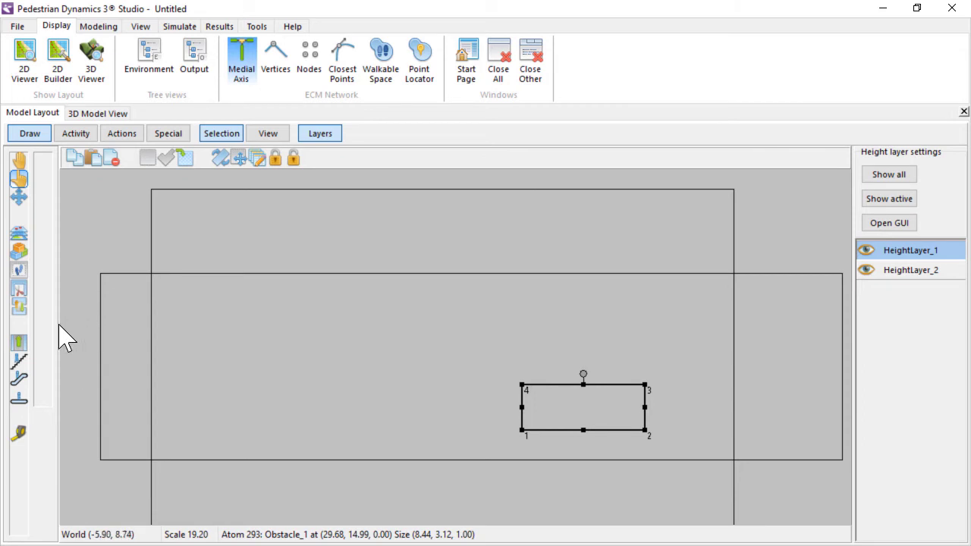
Step: Draw a staircase on the left of the floor set to transfer from HeightLayer_1 to HeightLayer_2
click(20, 362)
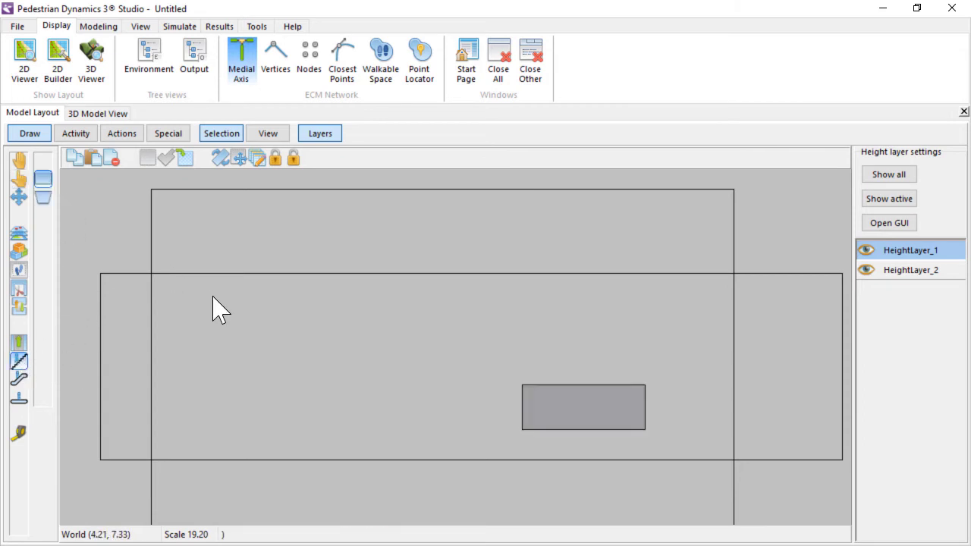
drag(217, 298, 297, 333)
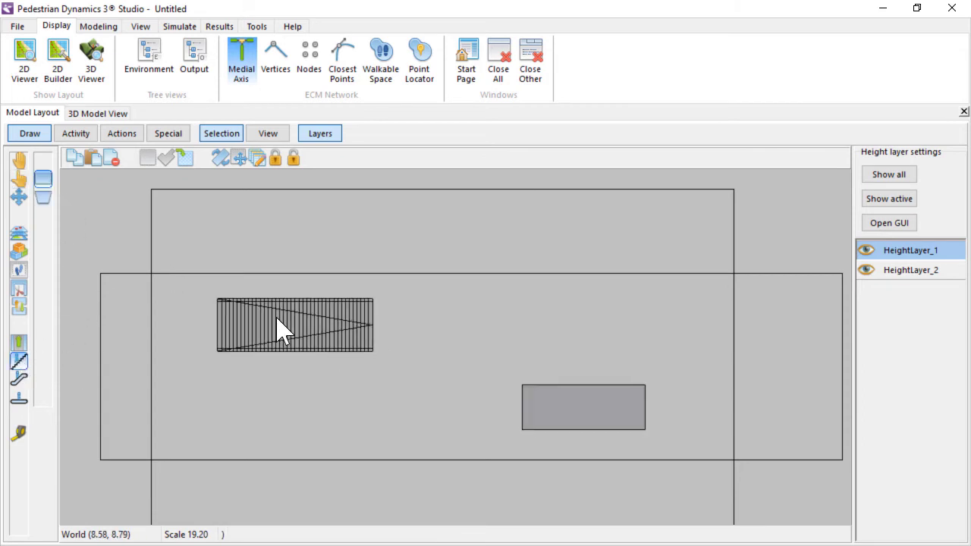
click(297, 332)
double_click(297, 331)
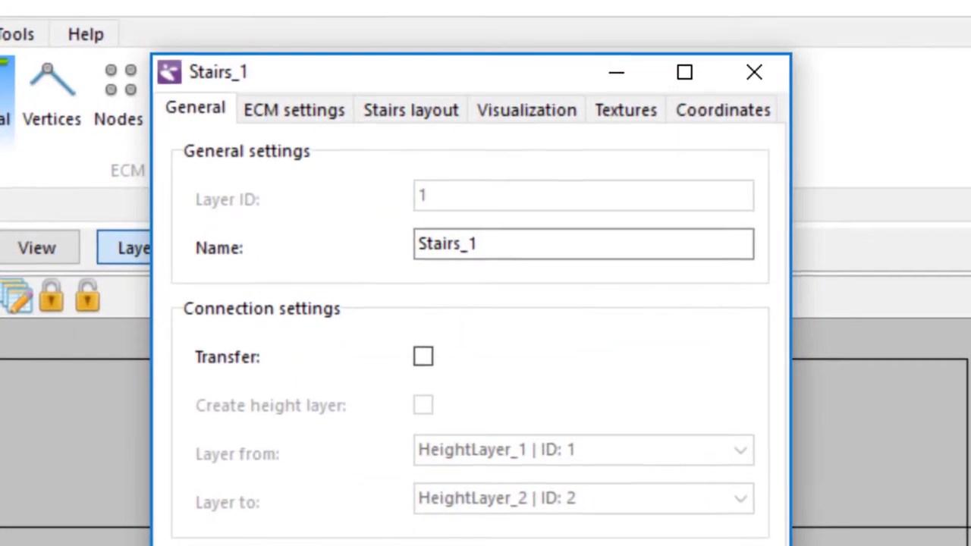
click(423, 356)
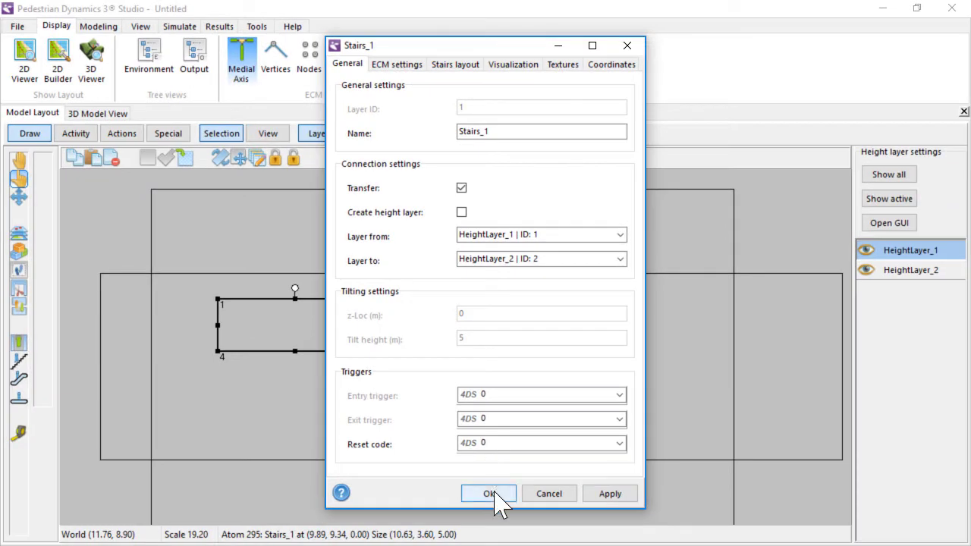
click(489, 494)
Step: Inspect the new stairs in the 3D view, then return to the 2D layout
click(126, 114)
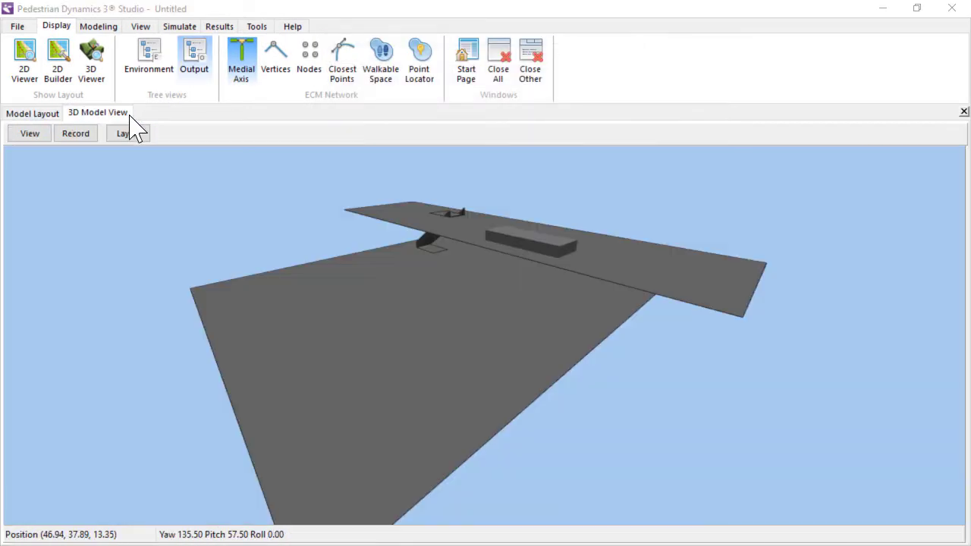
drag(489, 294, 448, 313)
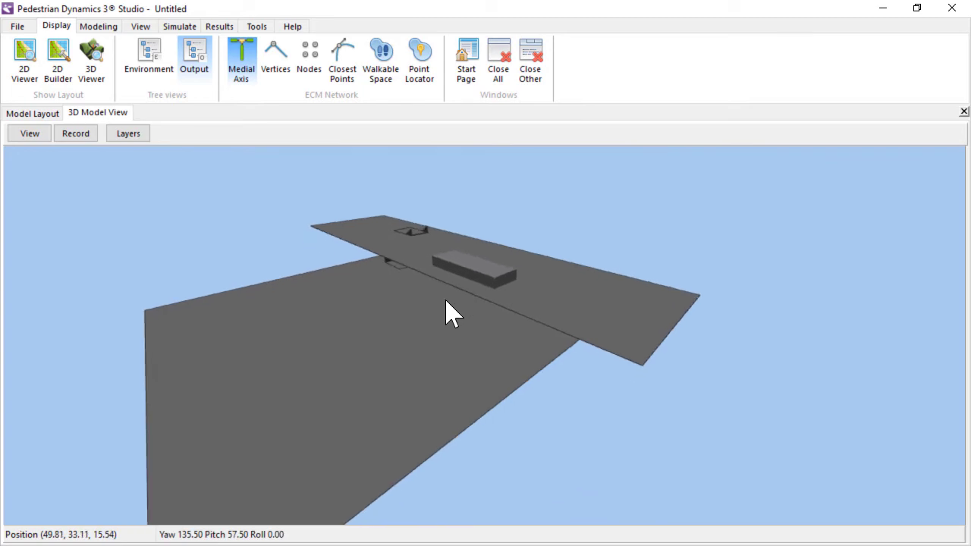
click(38, 114)
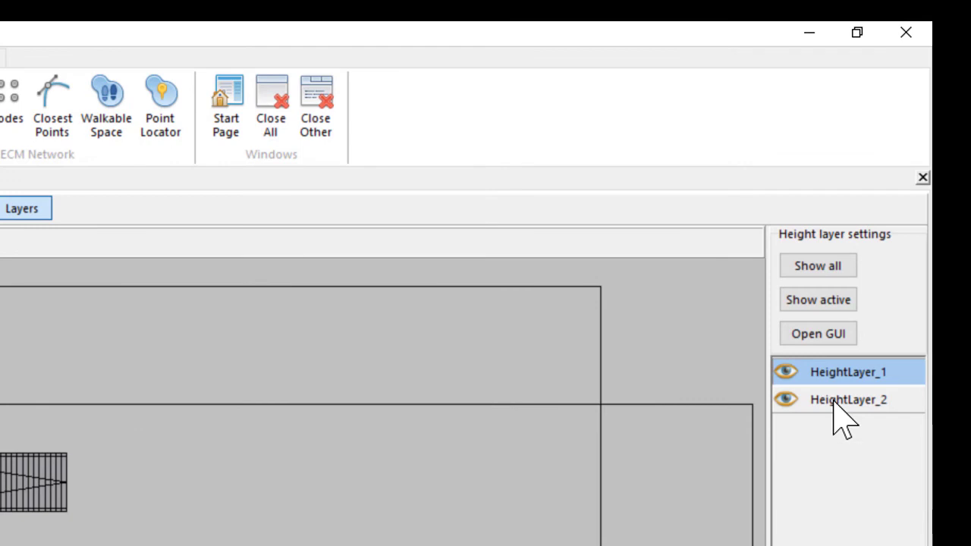
Step: Set HeightLayer_2's Combine drawing to 3D and orbit the 3D view to the stair opening
click(841, 401)
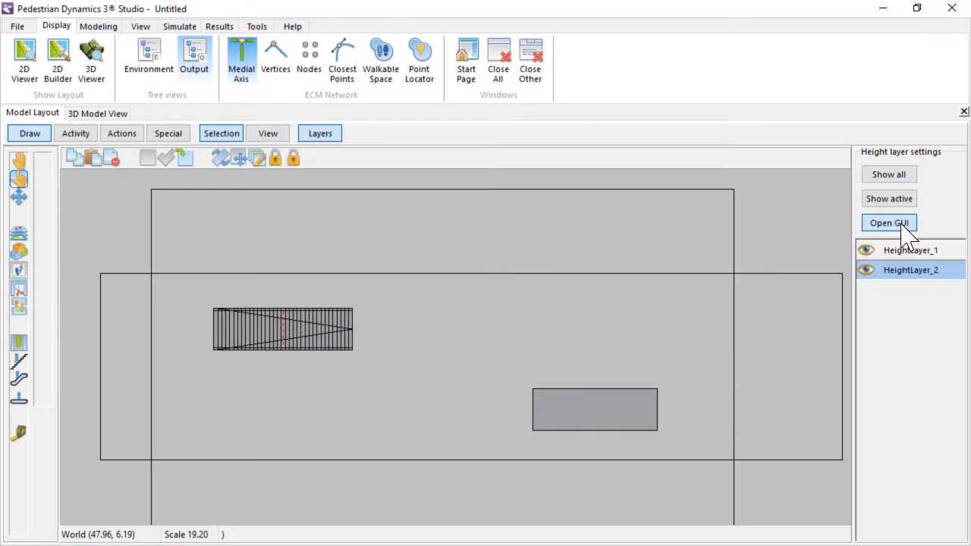
click(837, 340)
click(396, 39)
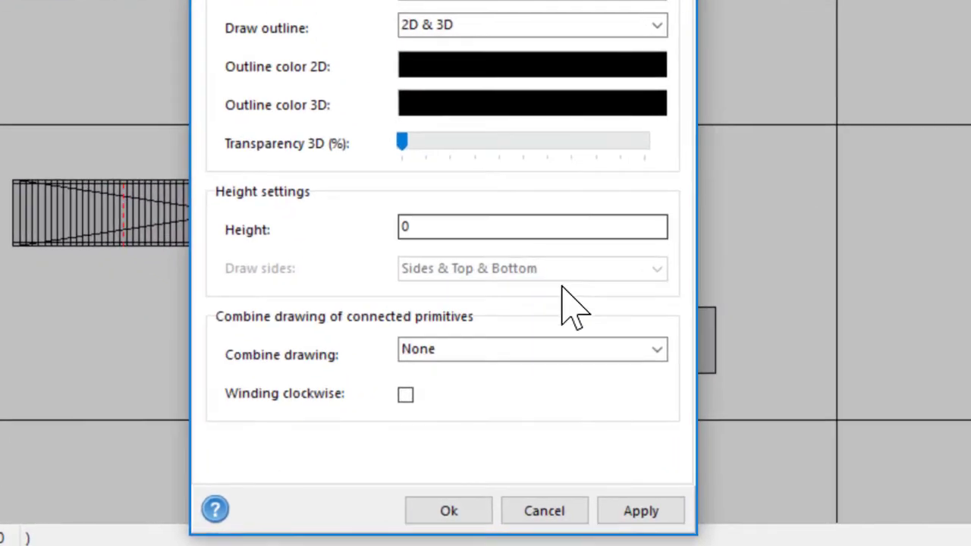
click(657, 347)
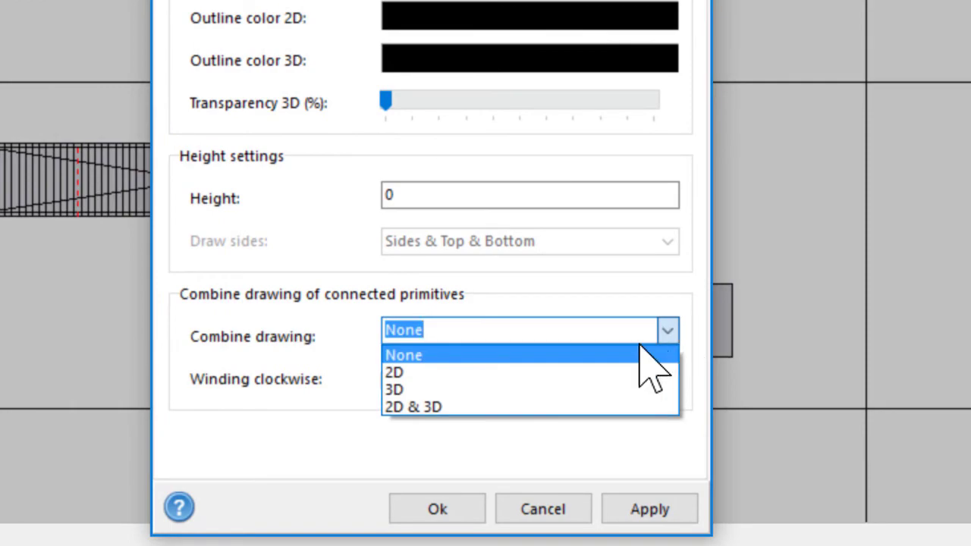
click(577, 403)
click(446, 510)
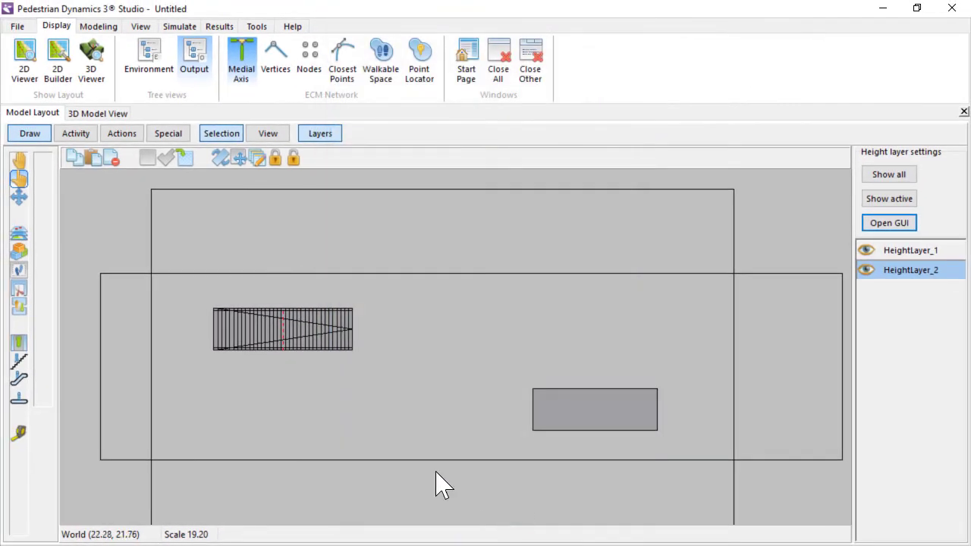
click(120, 115)
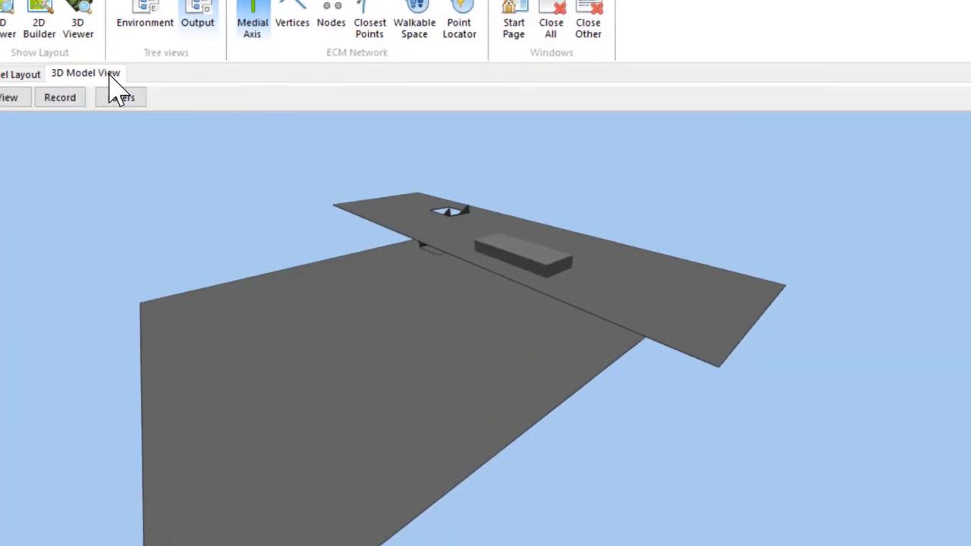
drag(581, 261, 666, 208)
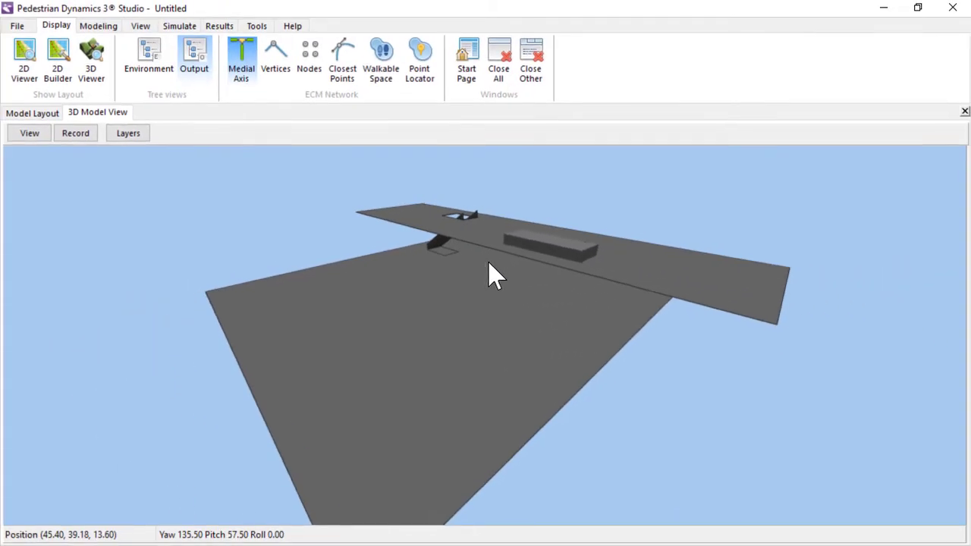